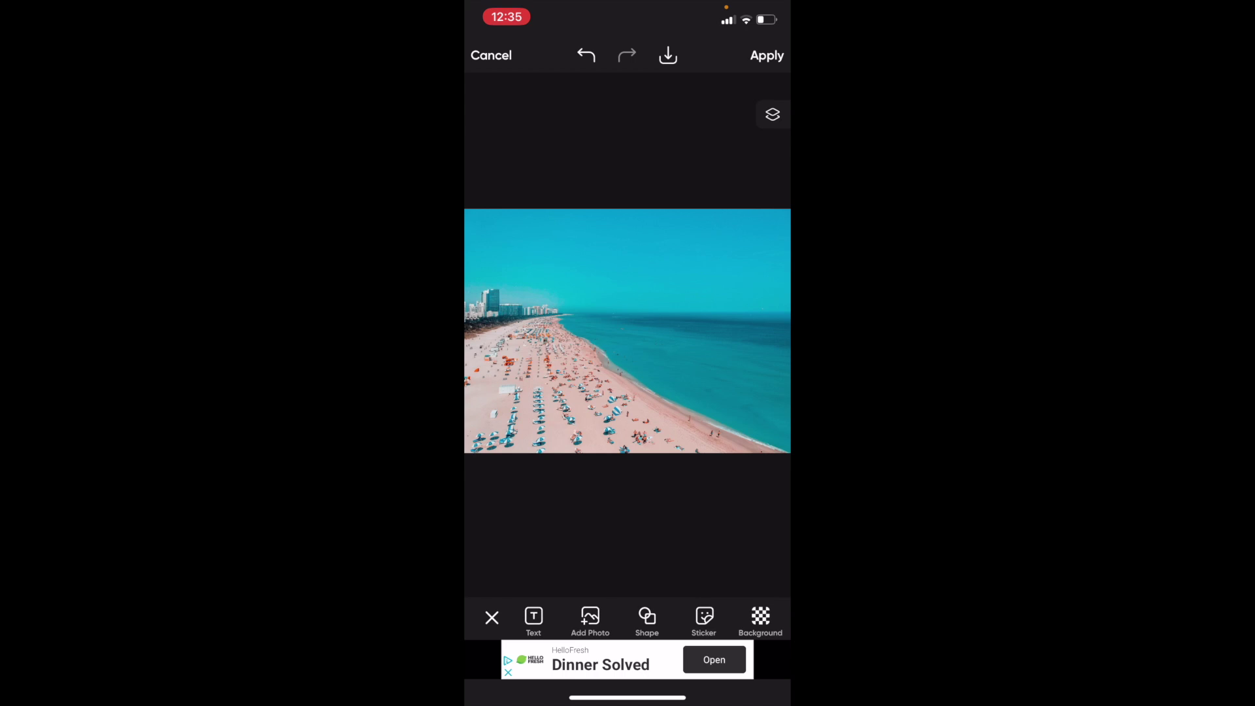
Add the text 'Strike' as a layer across the top of the beach photo.
left_click(534, 620)
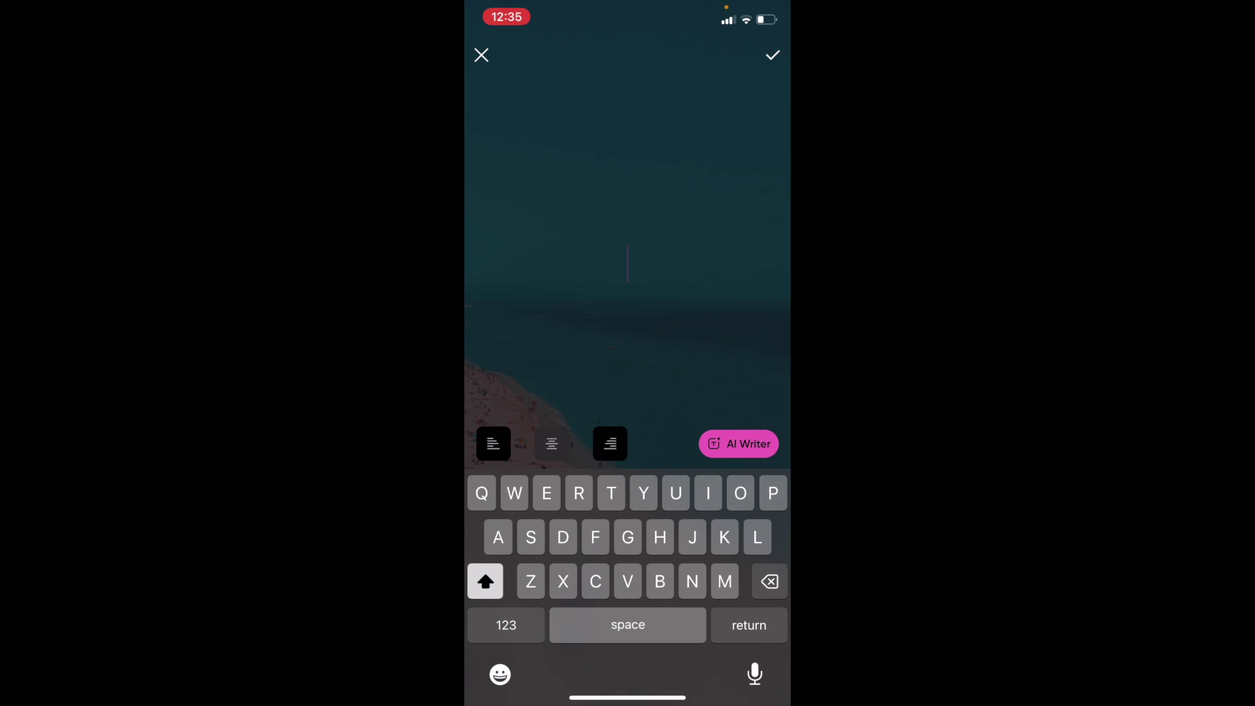
type("Stri")
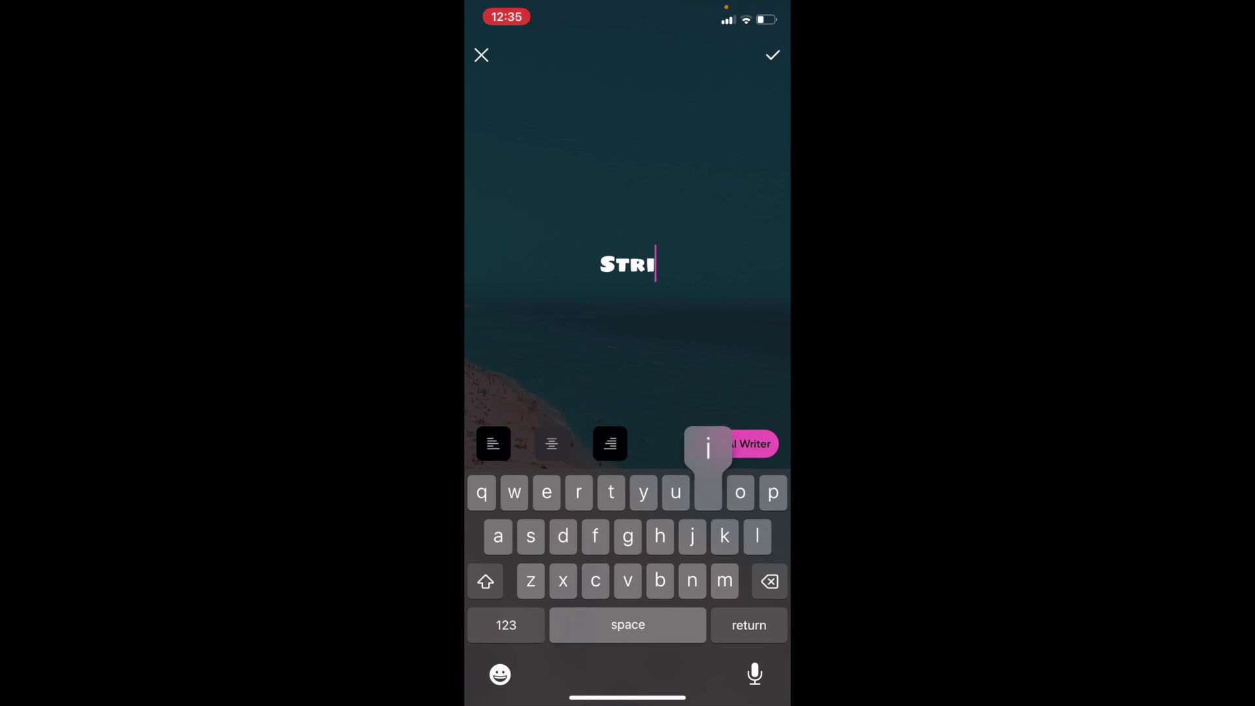
type("ke")
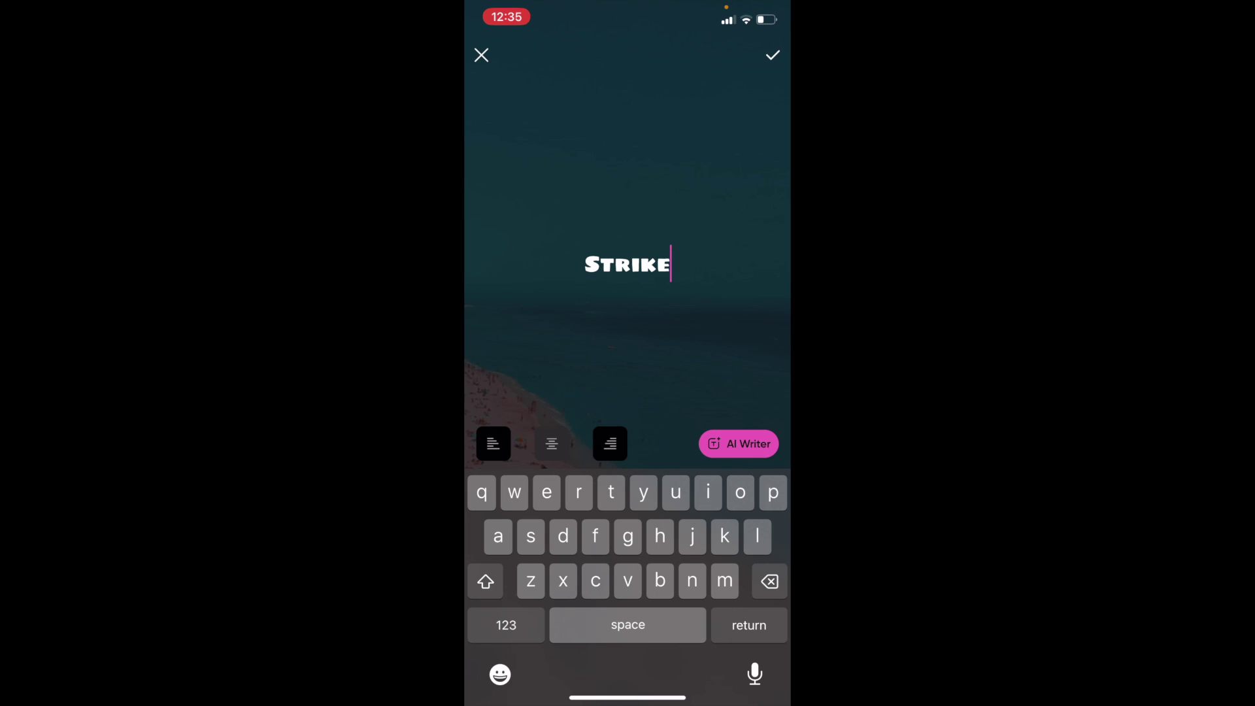
left_click(774, 55)
Nudge the 'Strike' text slightly higher and apply strikethrough from the Format options.
left_click_drag(751, 362, 787, 296)
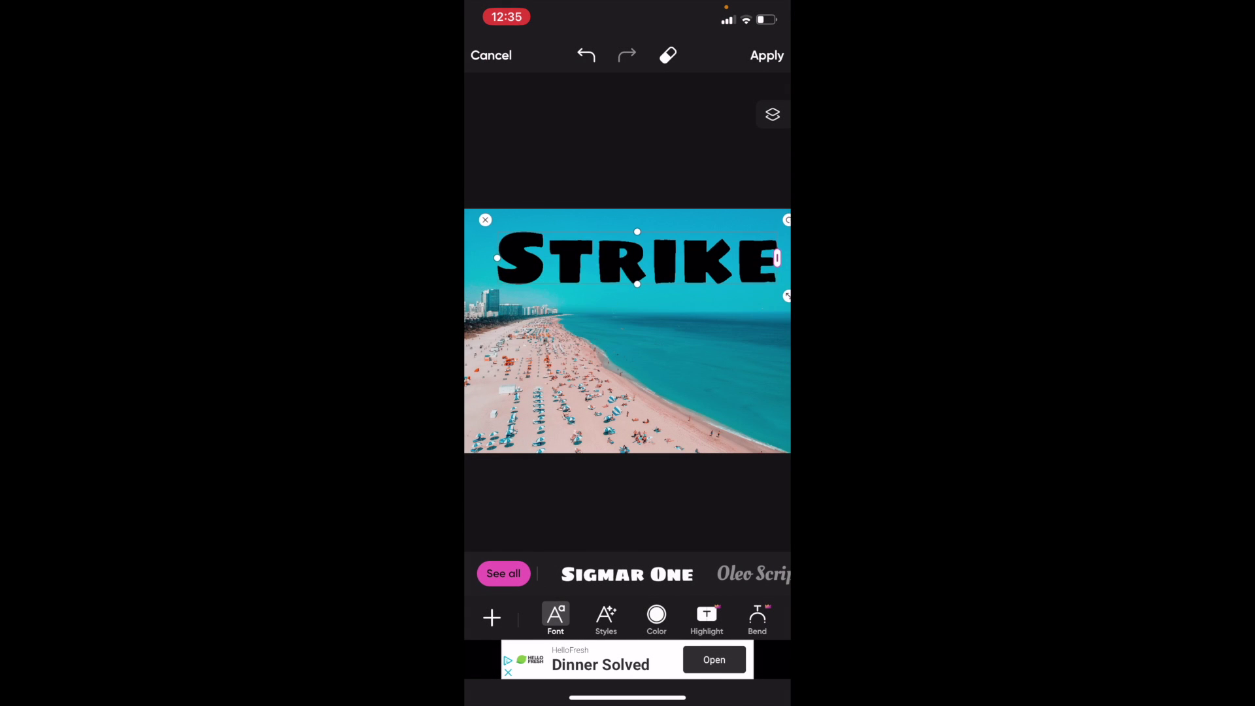
left_click_drag(637, 258, 636, 253)
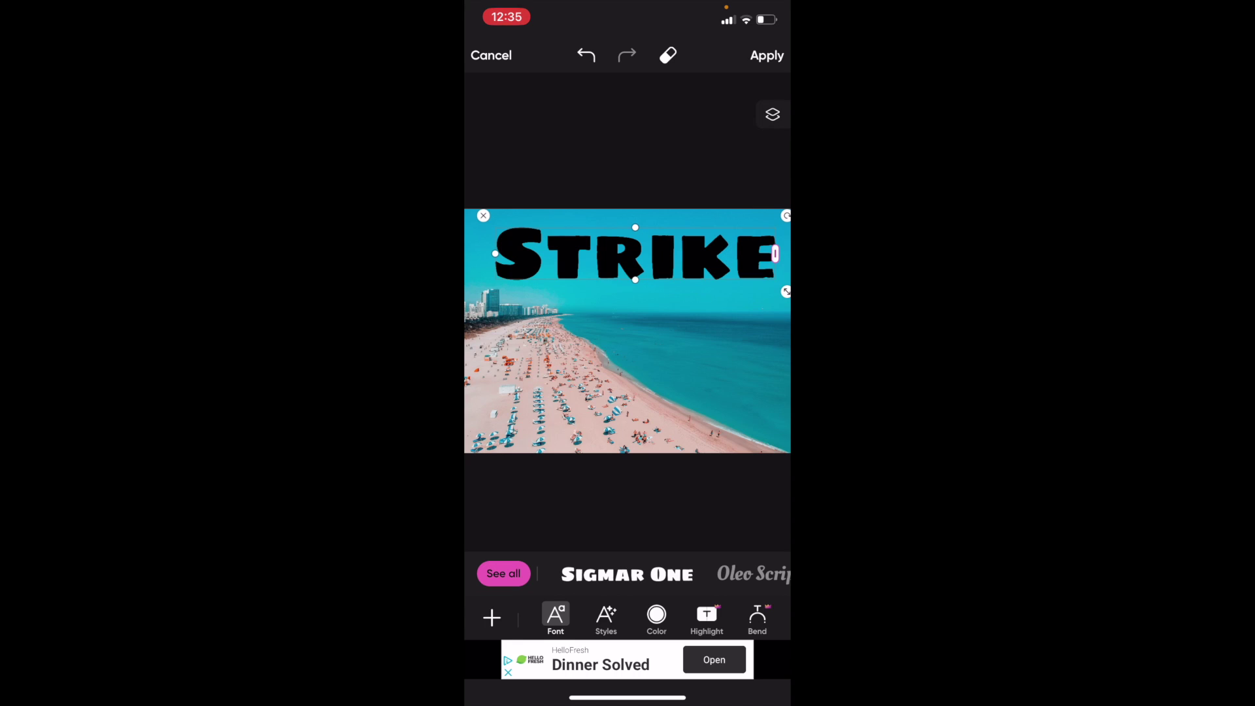
left_click_drag(726, 618, 549, 619)
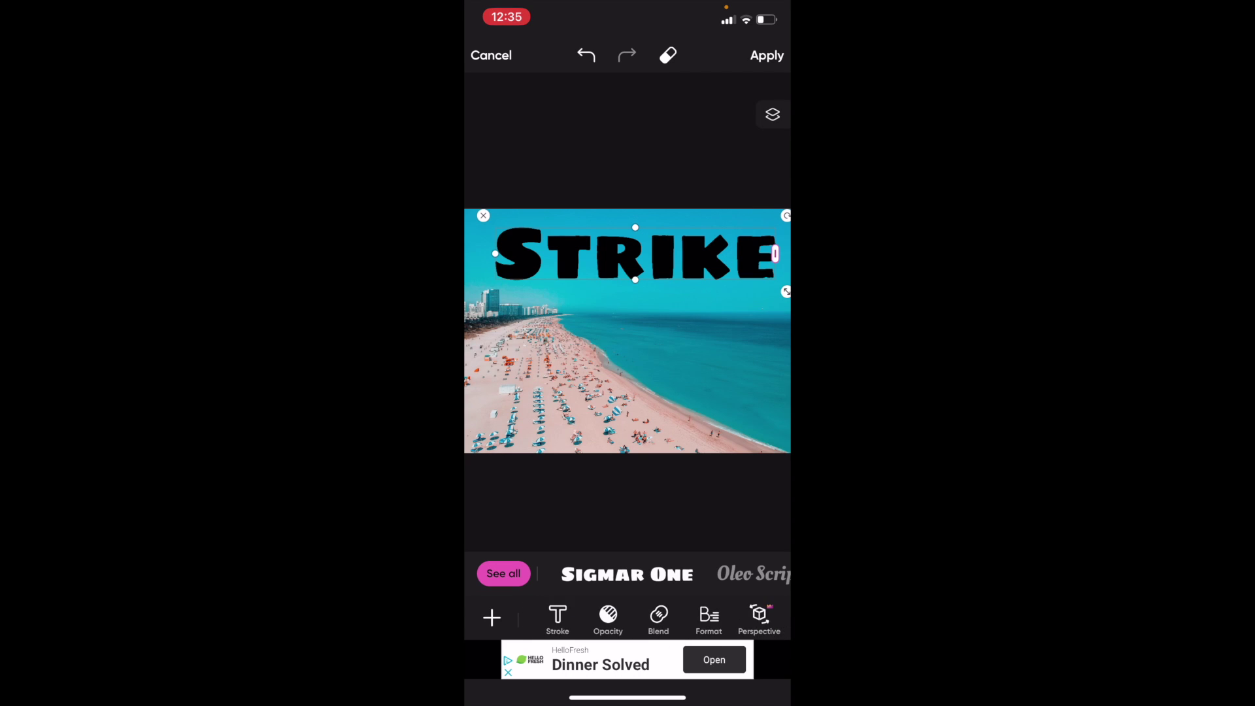
mouse_move(686, 619)
left_mouse_down()
mouse_move(608, 618)
mouse_move(649, 618)
left_mouse_up()
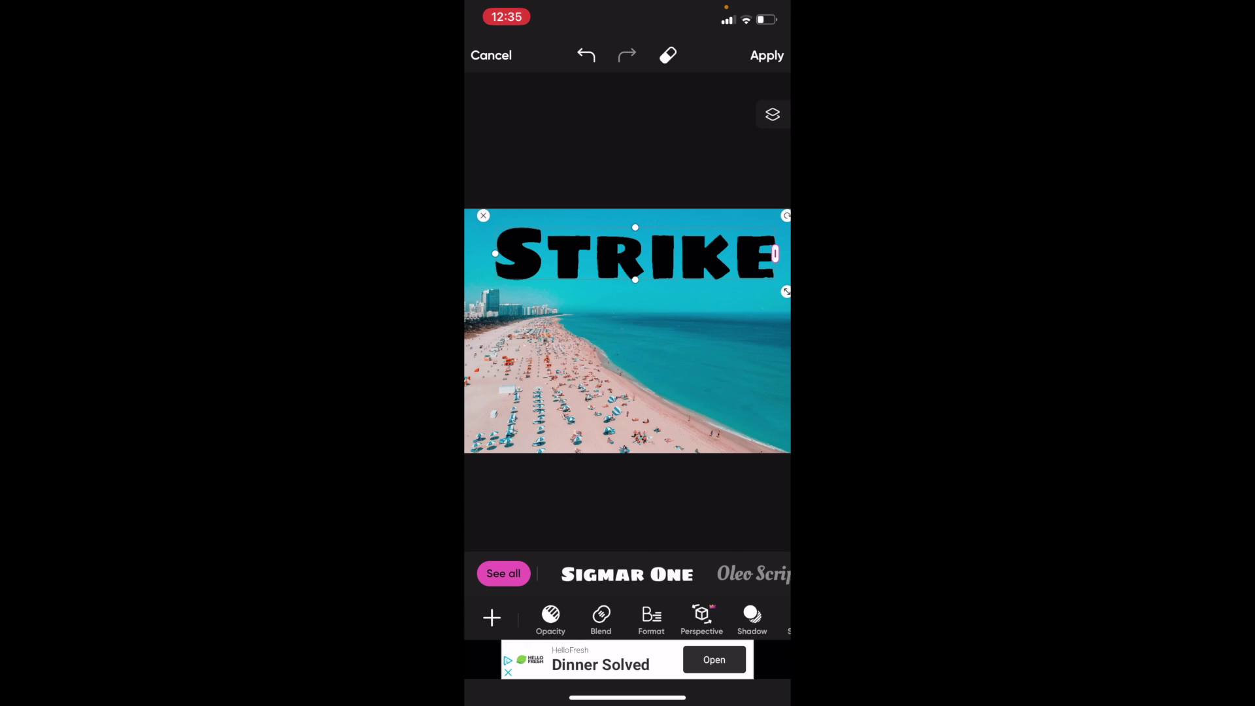
left_click(652, 618)
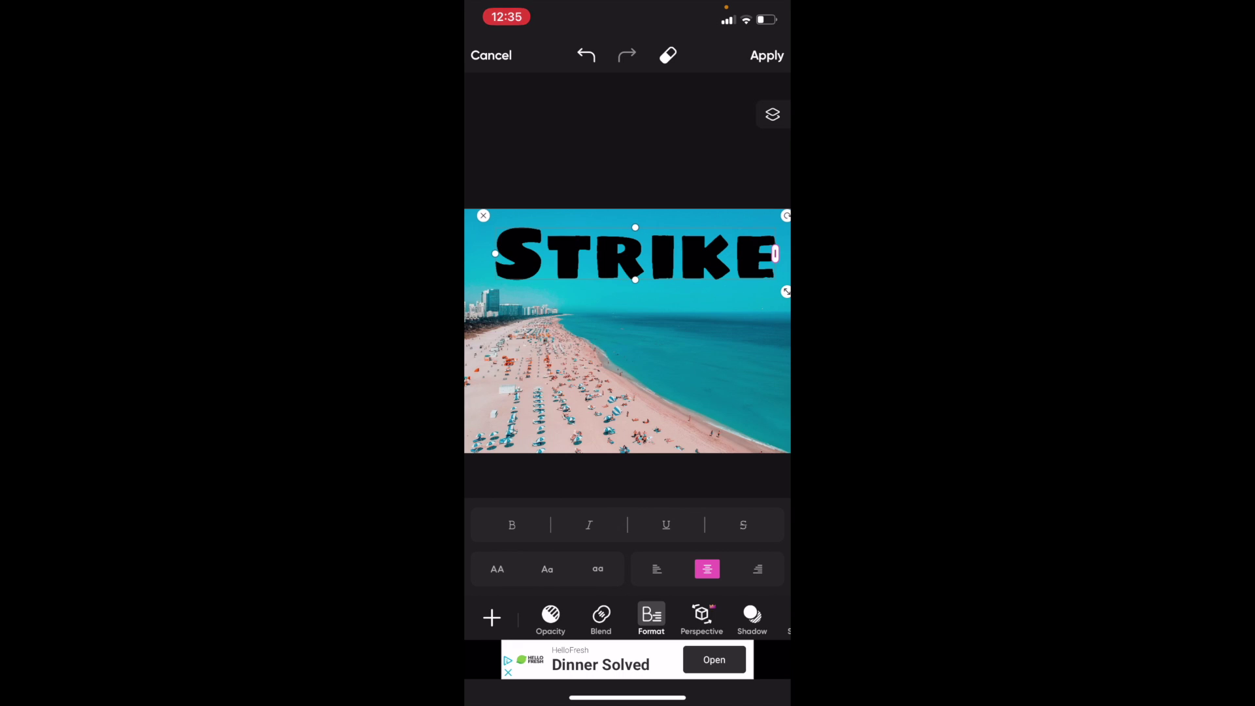
left_click(743, 525)
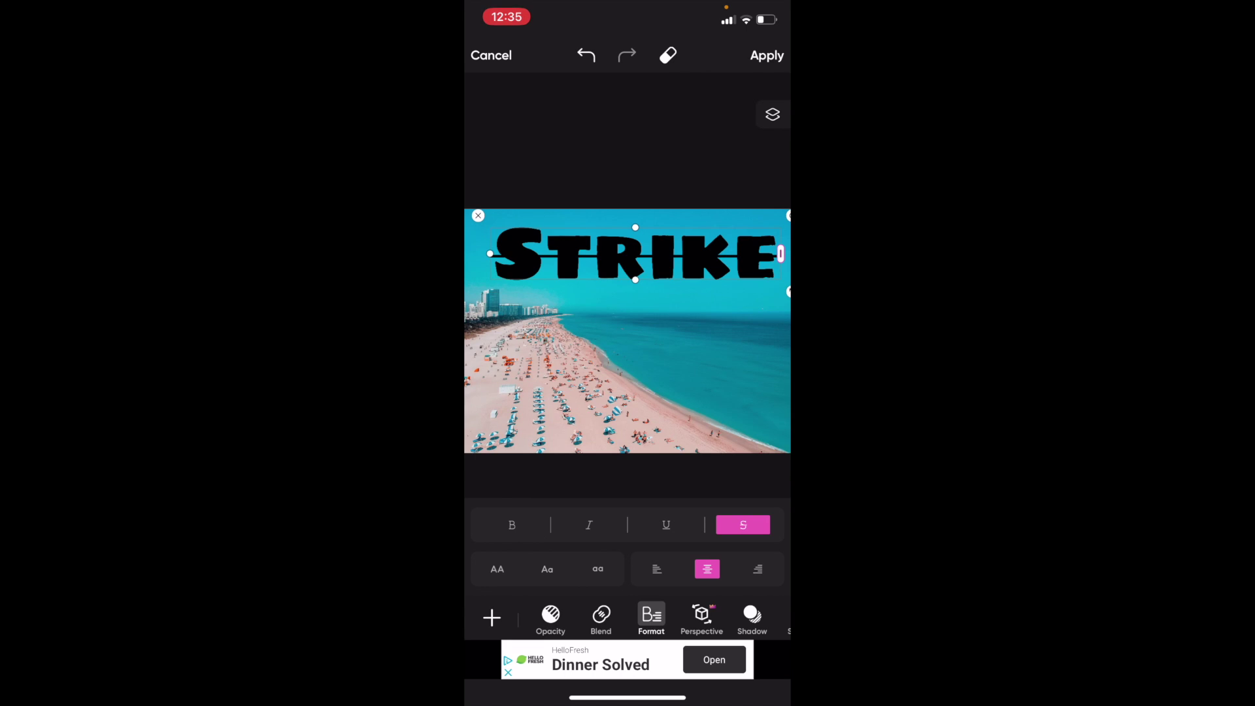
Commit the struck-through 'Strike' text and return to the main editor.
left_click(767, 55)
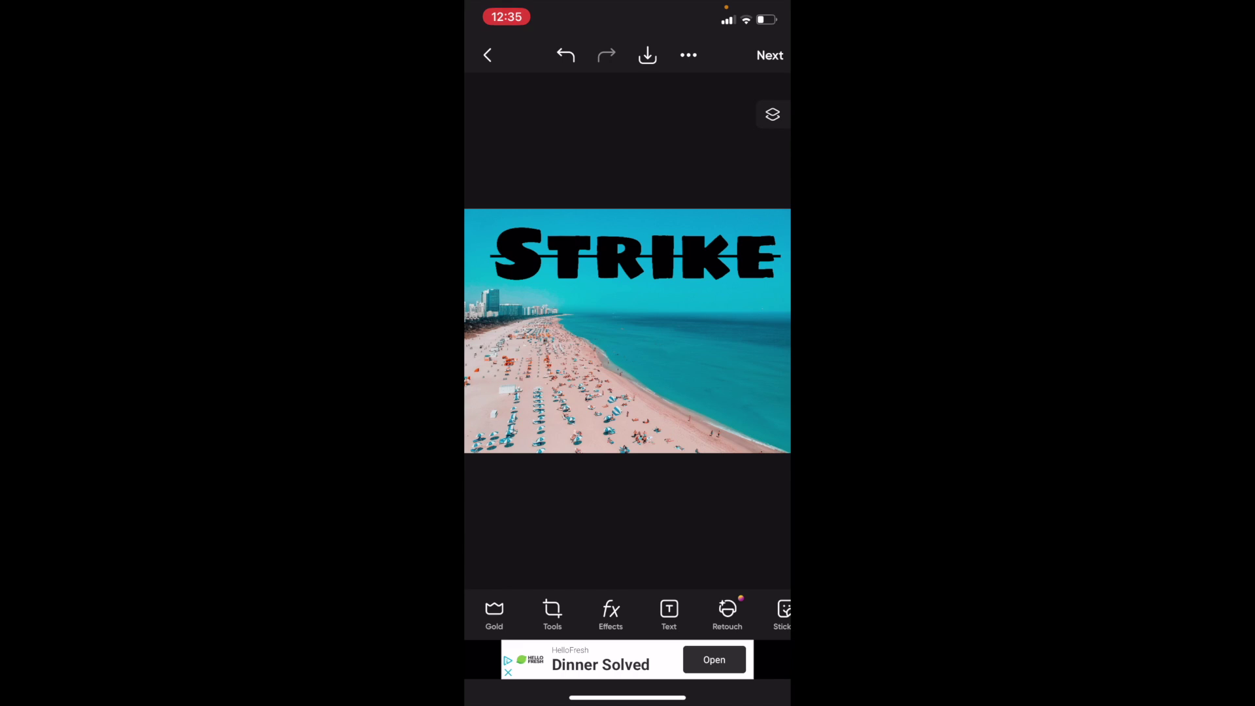